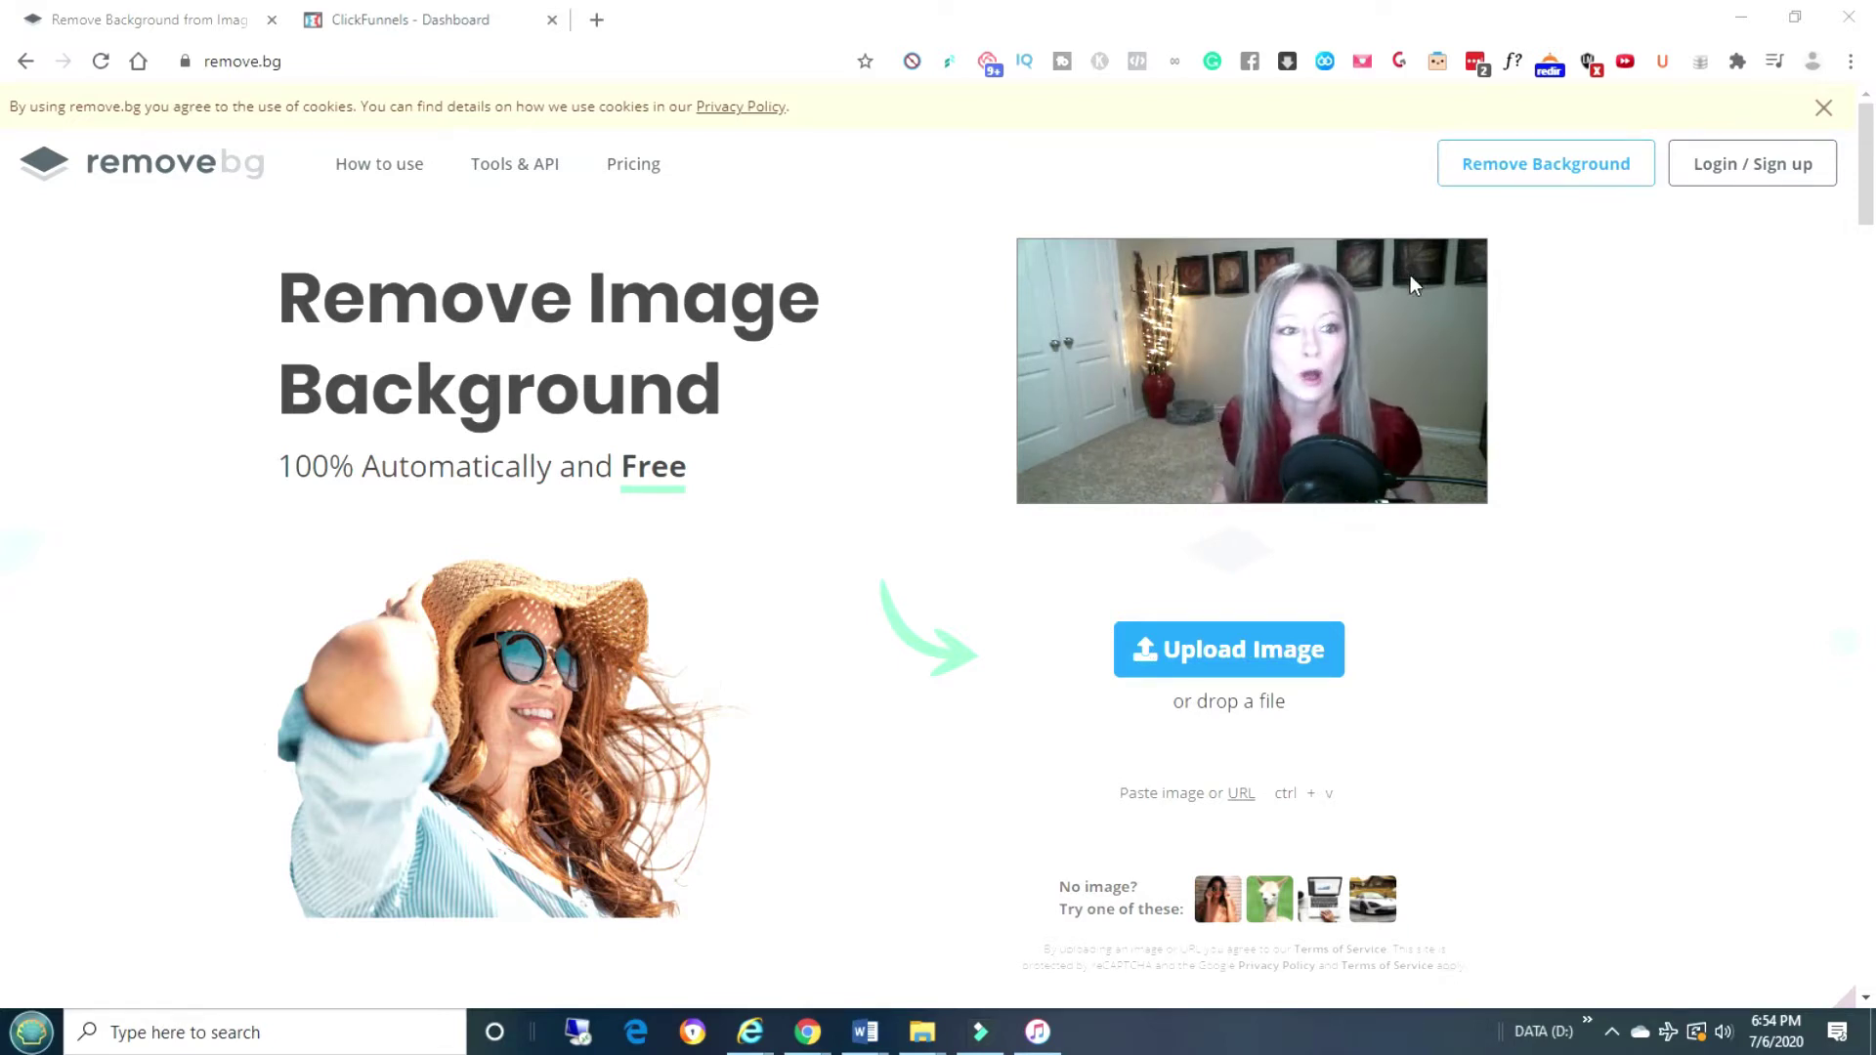
# Upload the photo of the girl in the white dress from the Pictures folder.
pyautogui.click(1288, 645)
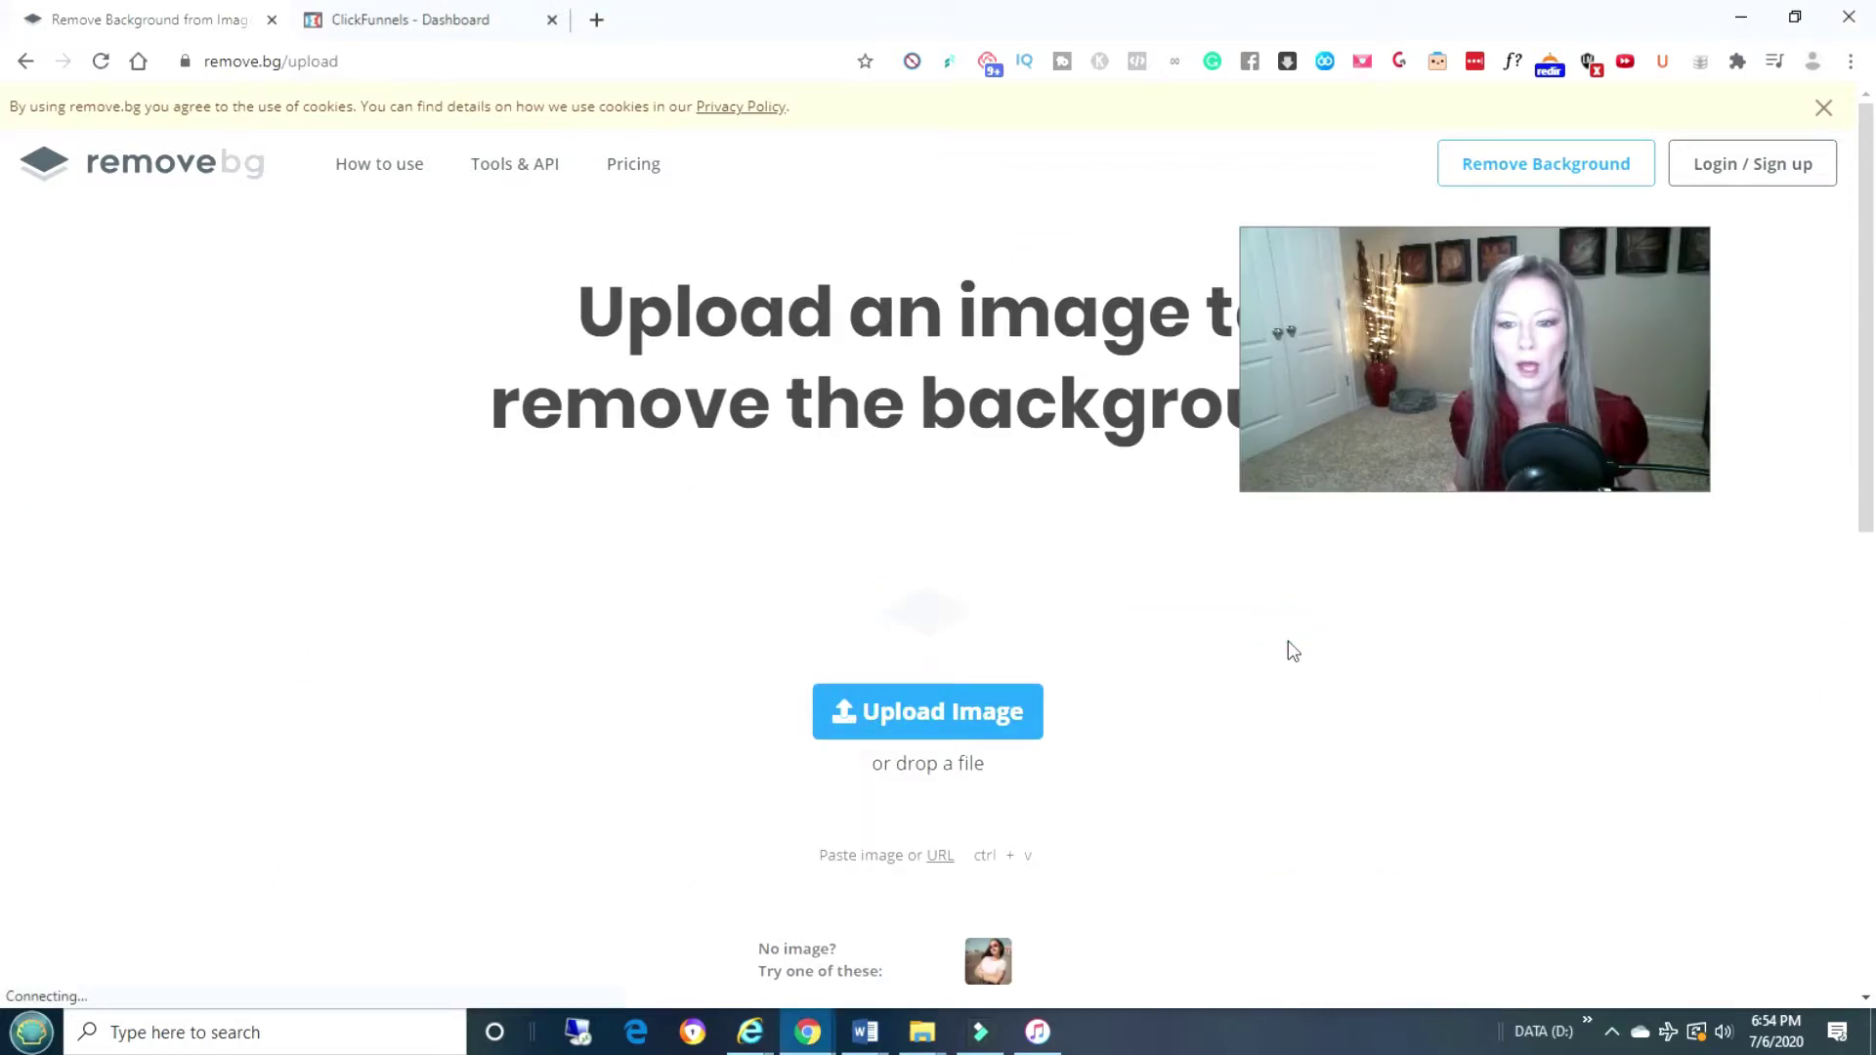
pyautogui.click(998, 712)
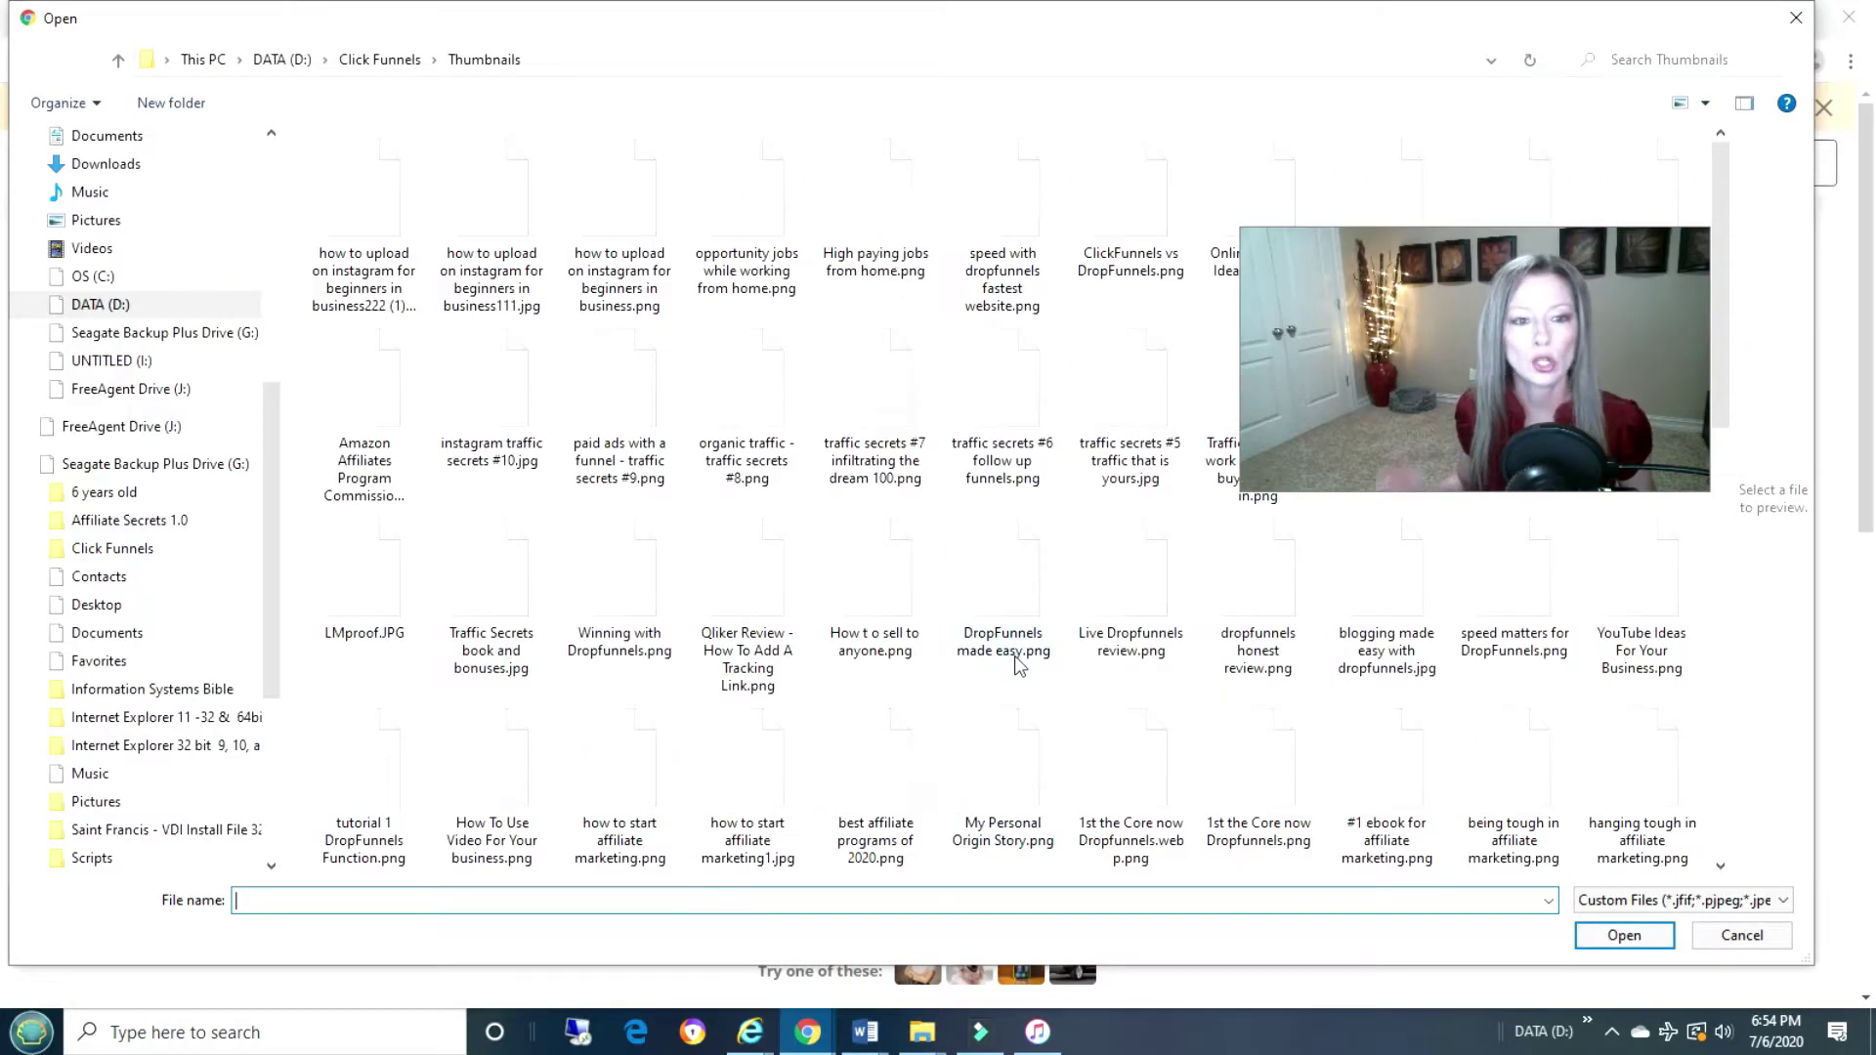
pyautogui.click(107, 220)
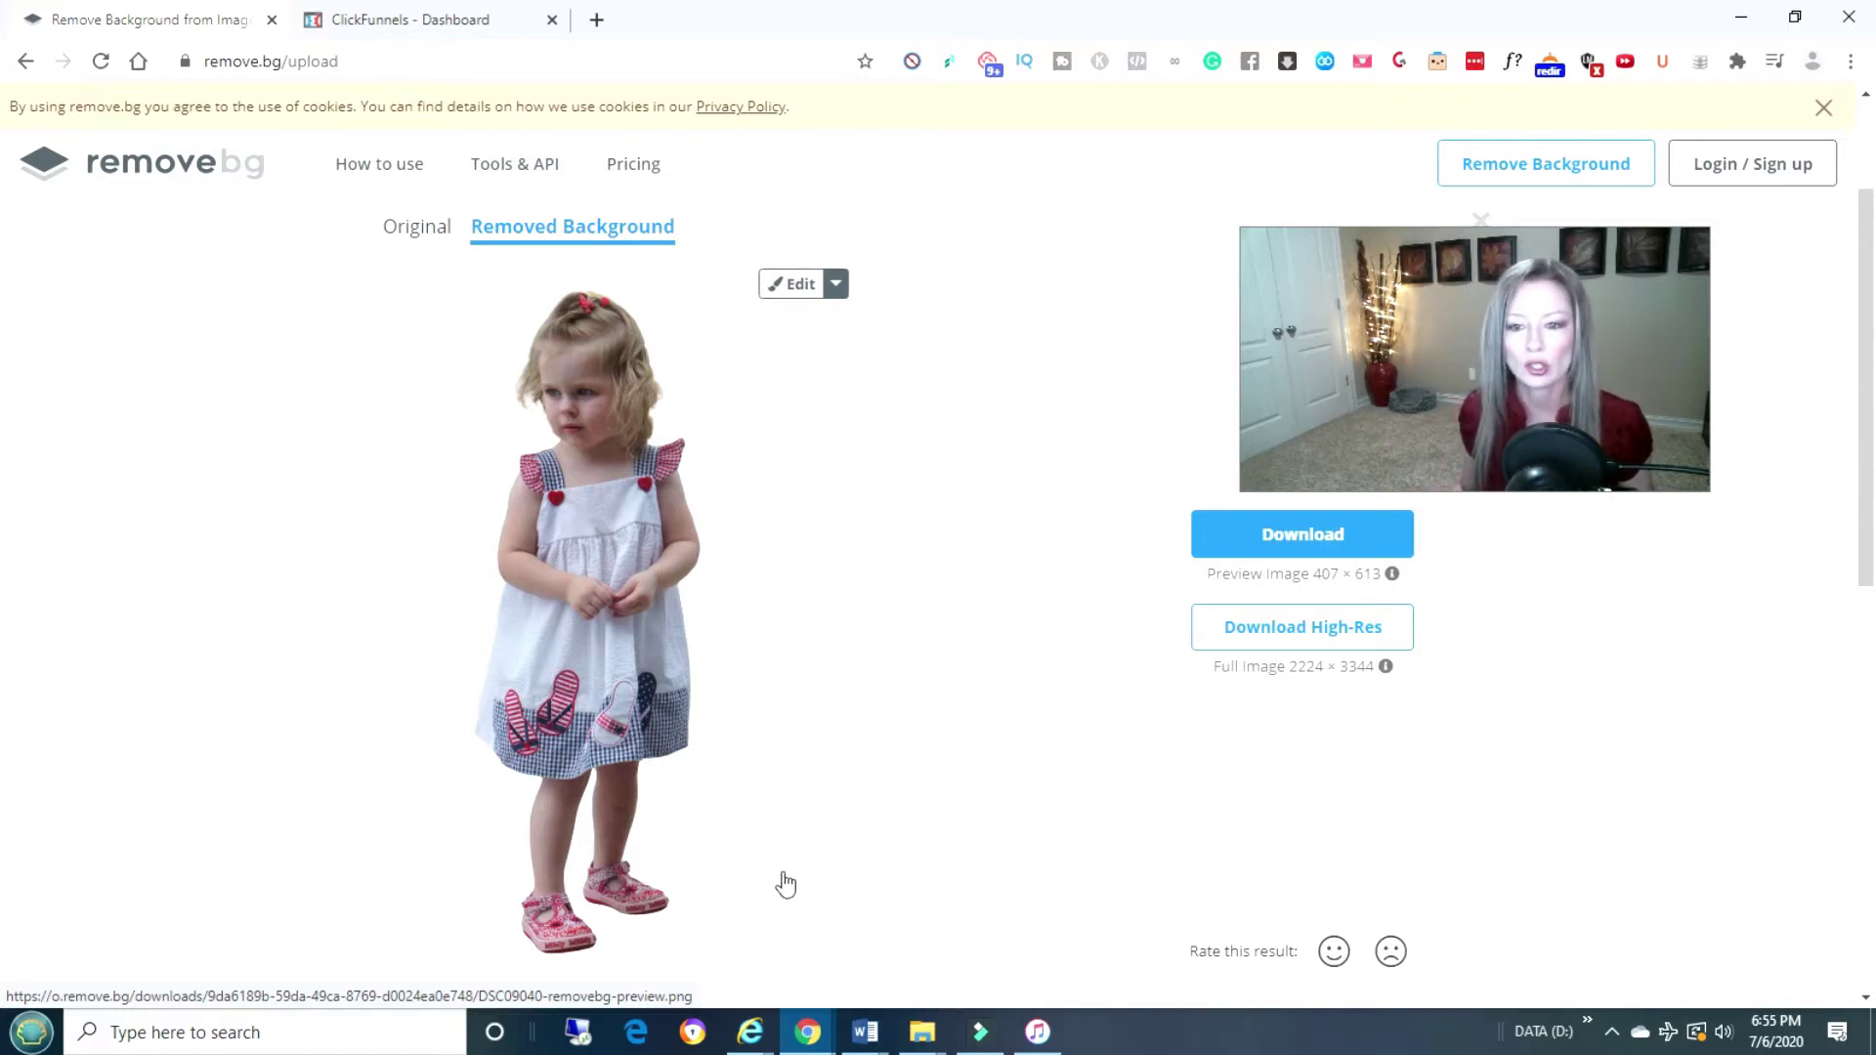
# Scroll down through the girl's cutout result and back up to the top.
pyautogui.scroll(-2, 1026, 623)
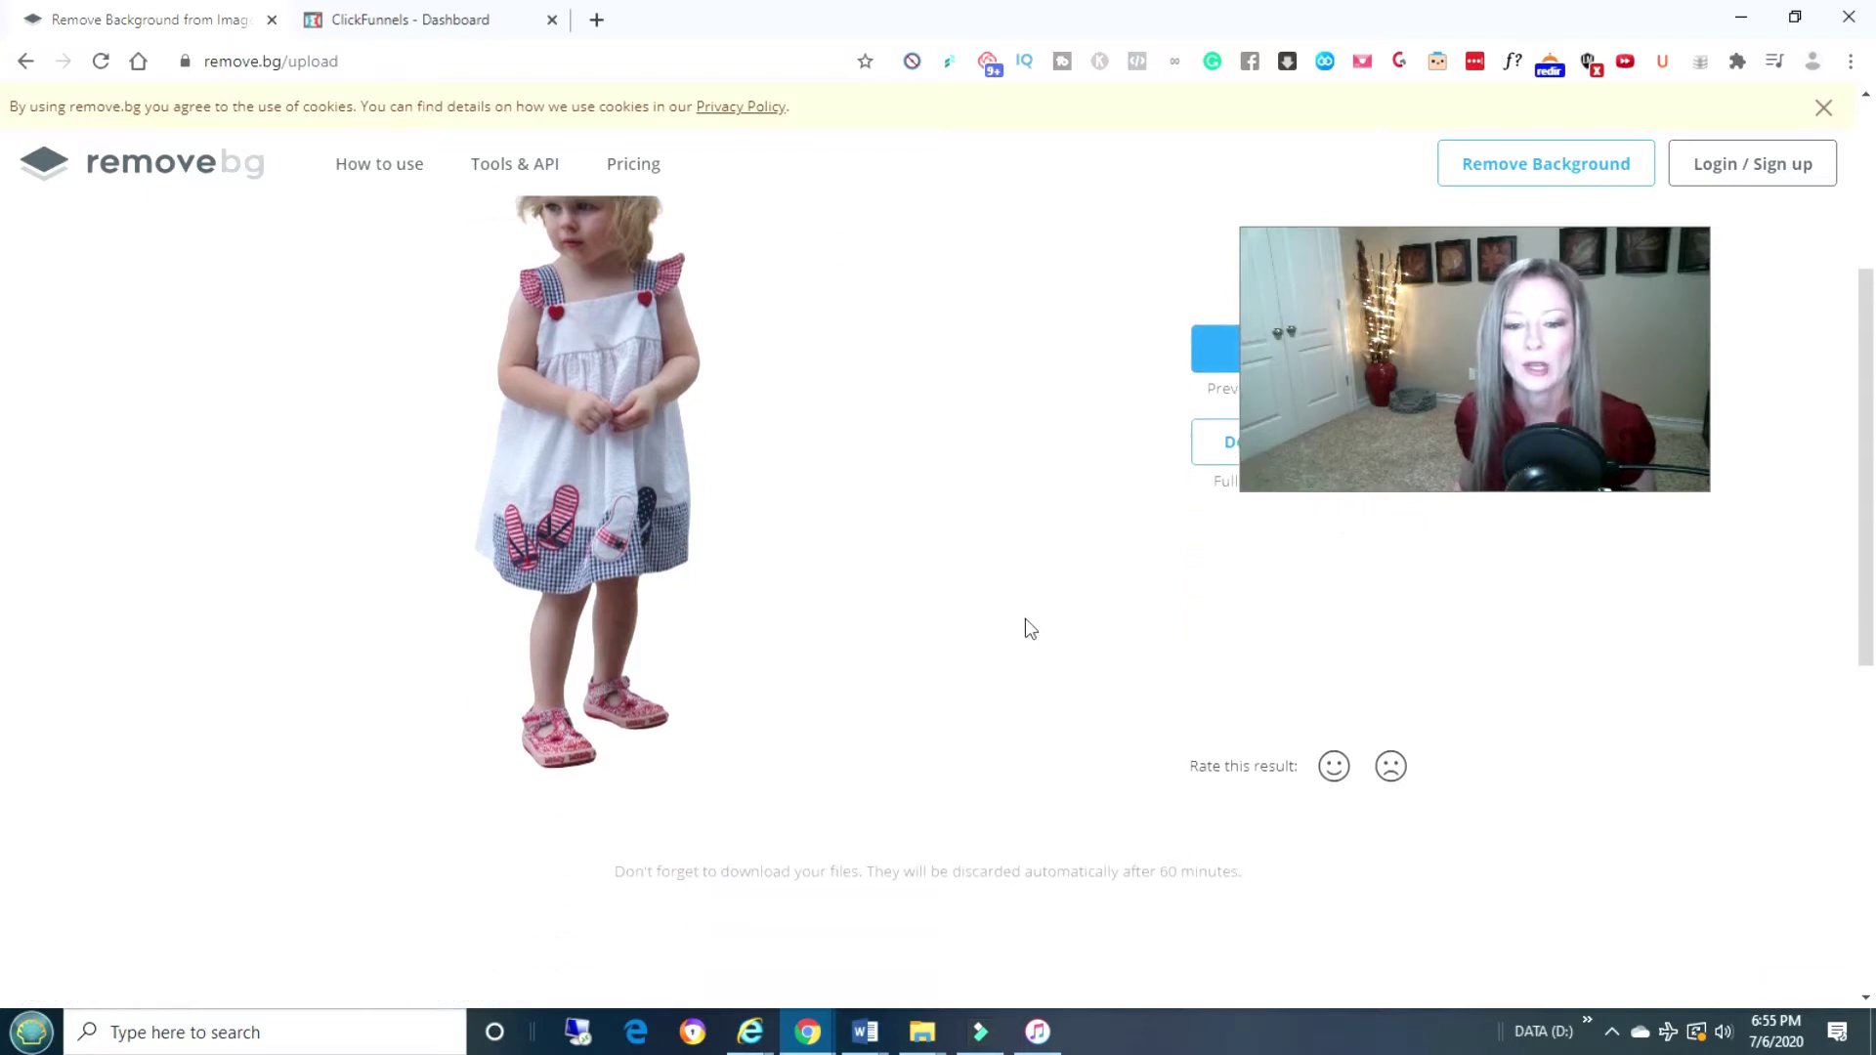
pyautogui.scroll(-2, 1026, 623)
pyautogui.scroll(-3, 1026, 624)
pyautogui.scroll(-1, 1029, 628)
pyautogui.scroll(3, 1029, 628)
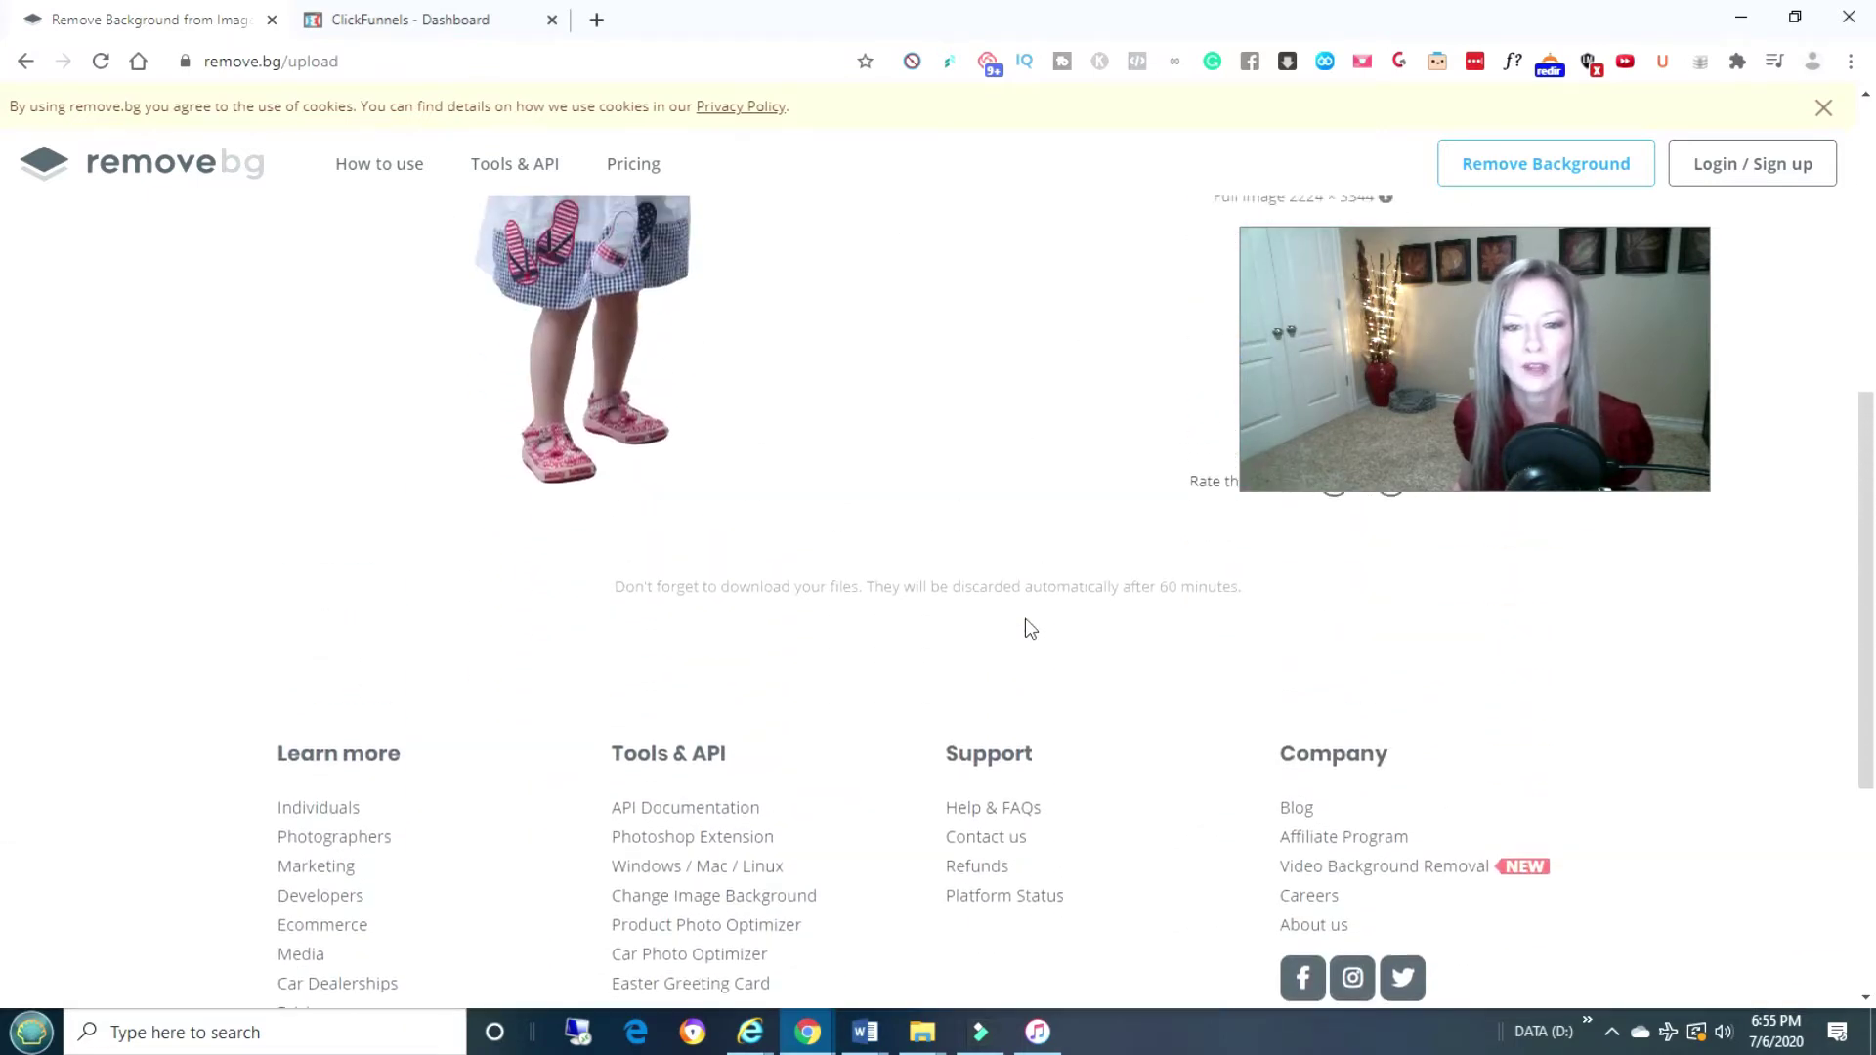
pyautogui.scroll(2, 1028, 628)
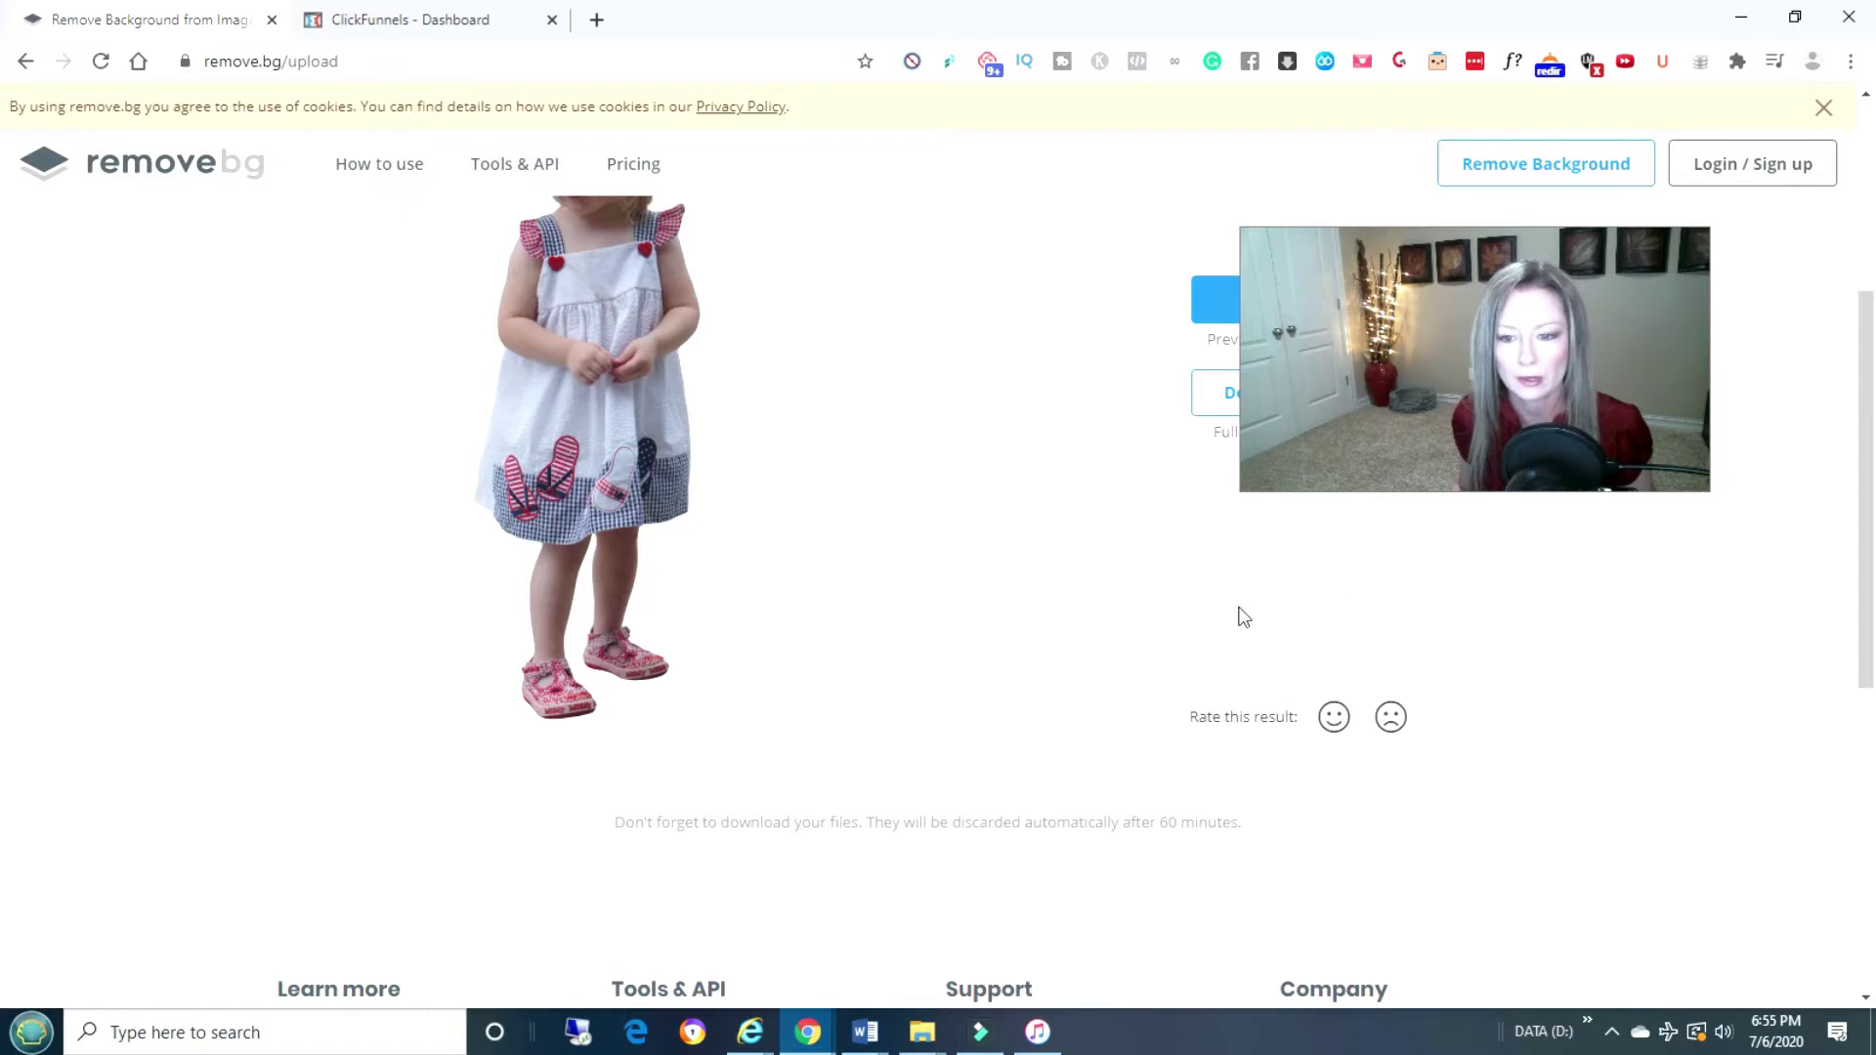
pyautogui.scroll(2, 1242, 616)
pyautogui.scroll(1, 1243, 616)
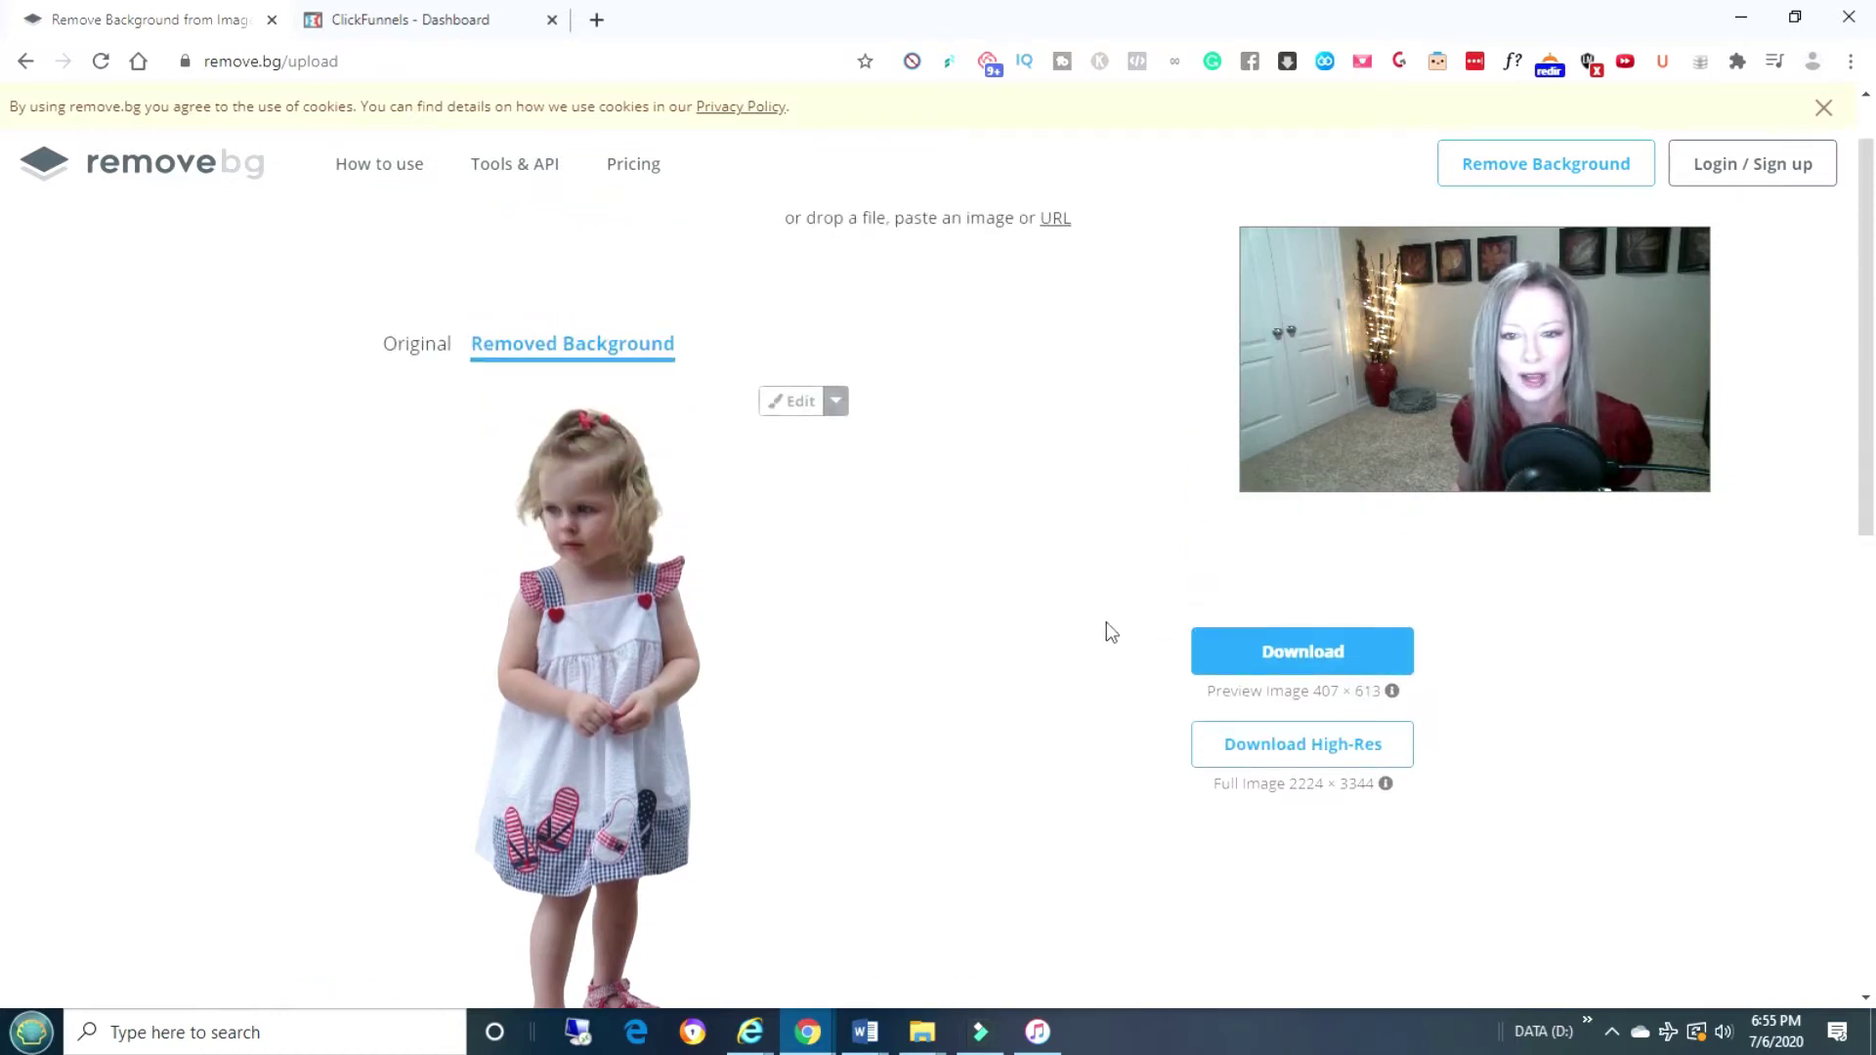
pyautogui.scroll(1, 1108, 630)
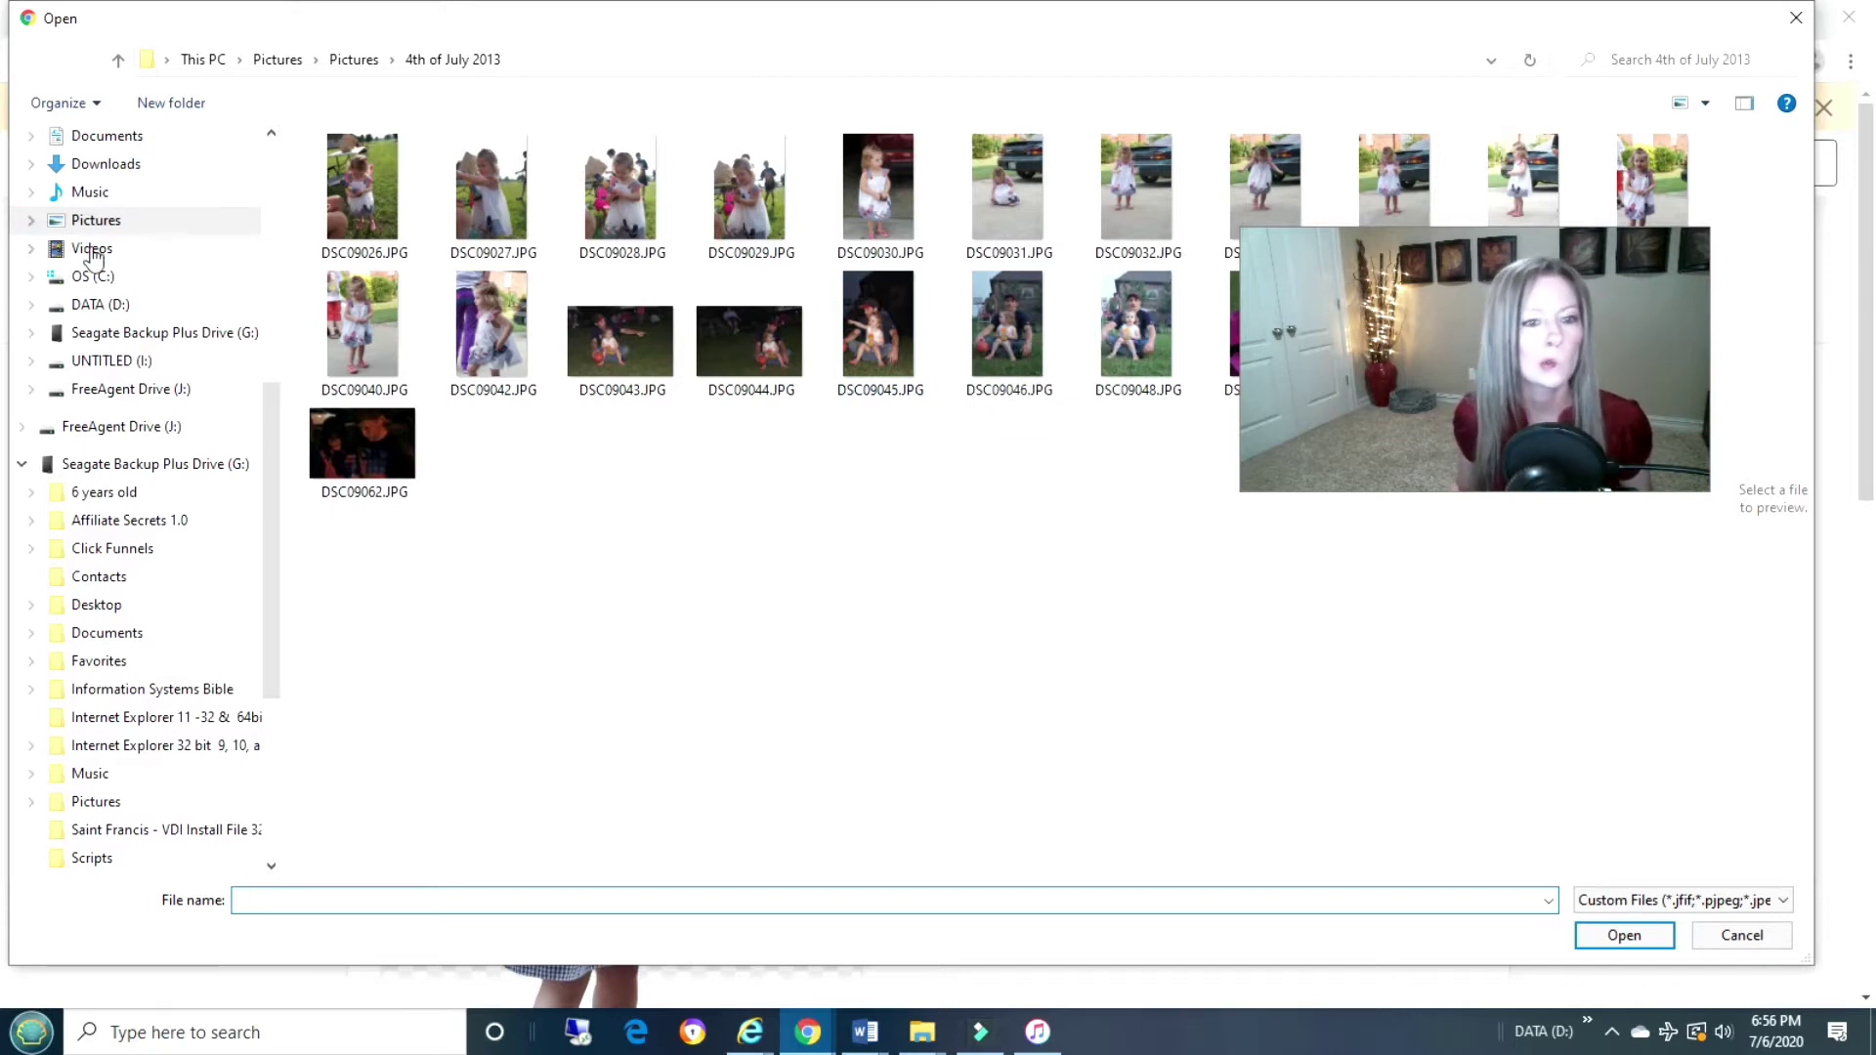
# Select DSC09062.JPG in the 4th of July 2013 folder and upload it.
pyautogui.click(372, 476)
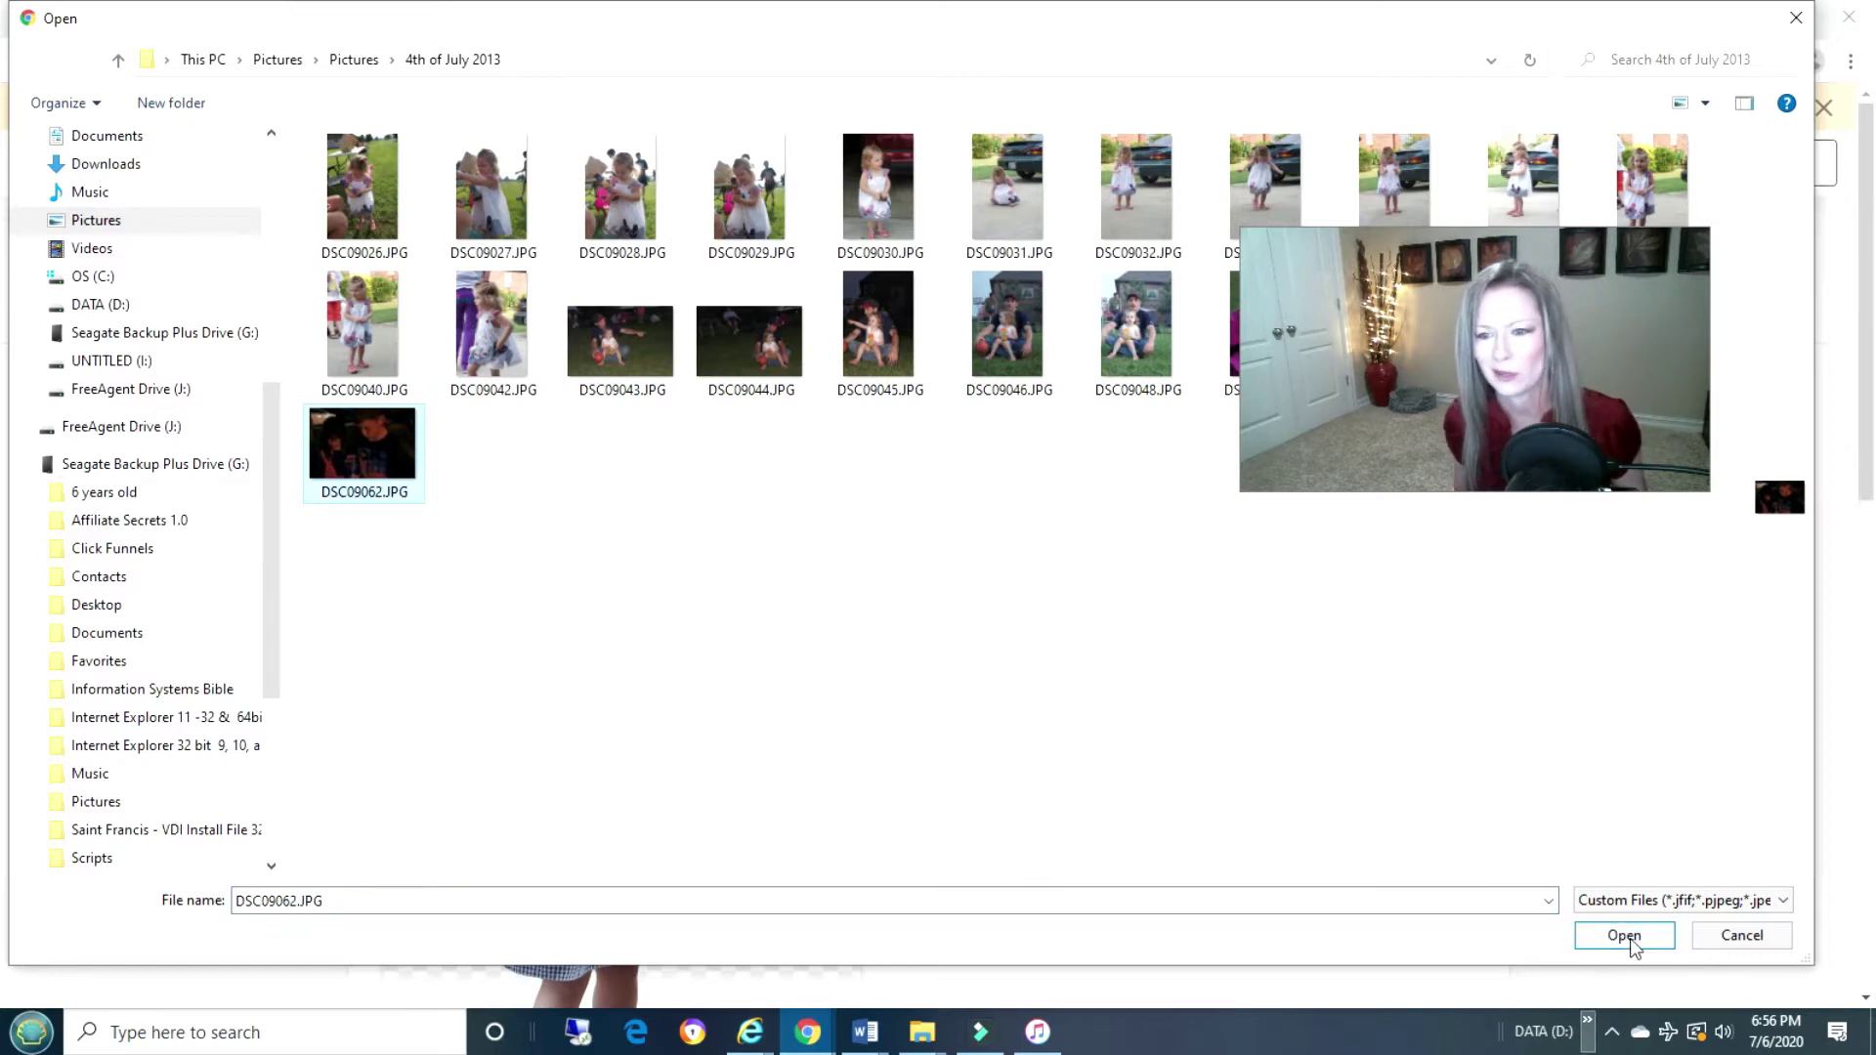
pyautogui.click(1626, 936)
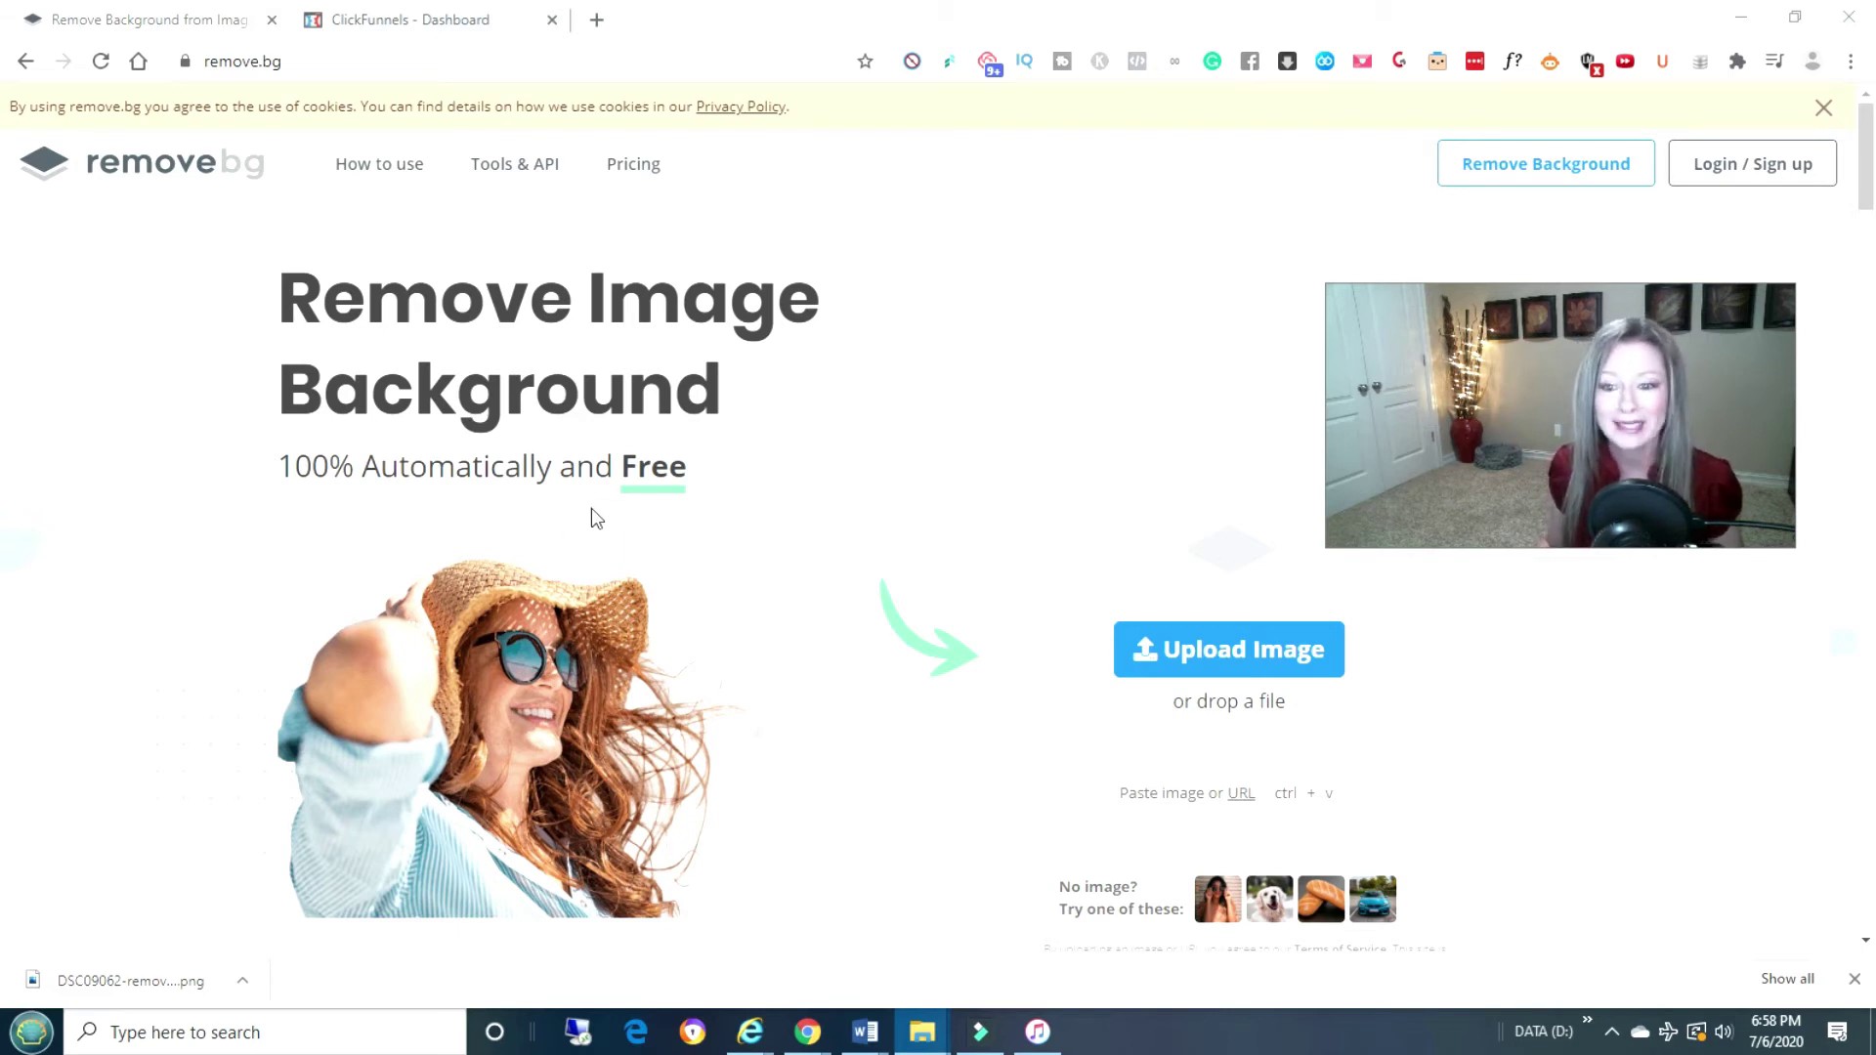
# Drop dave2.jpg from File Explorer onto the page, then place Explorer beside the browser.
pyautogui.moveTo(131, 980); pyautogui.dragTo(1120, 583)
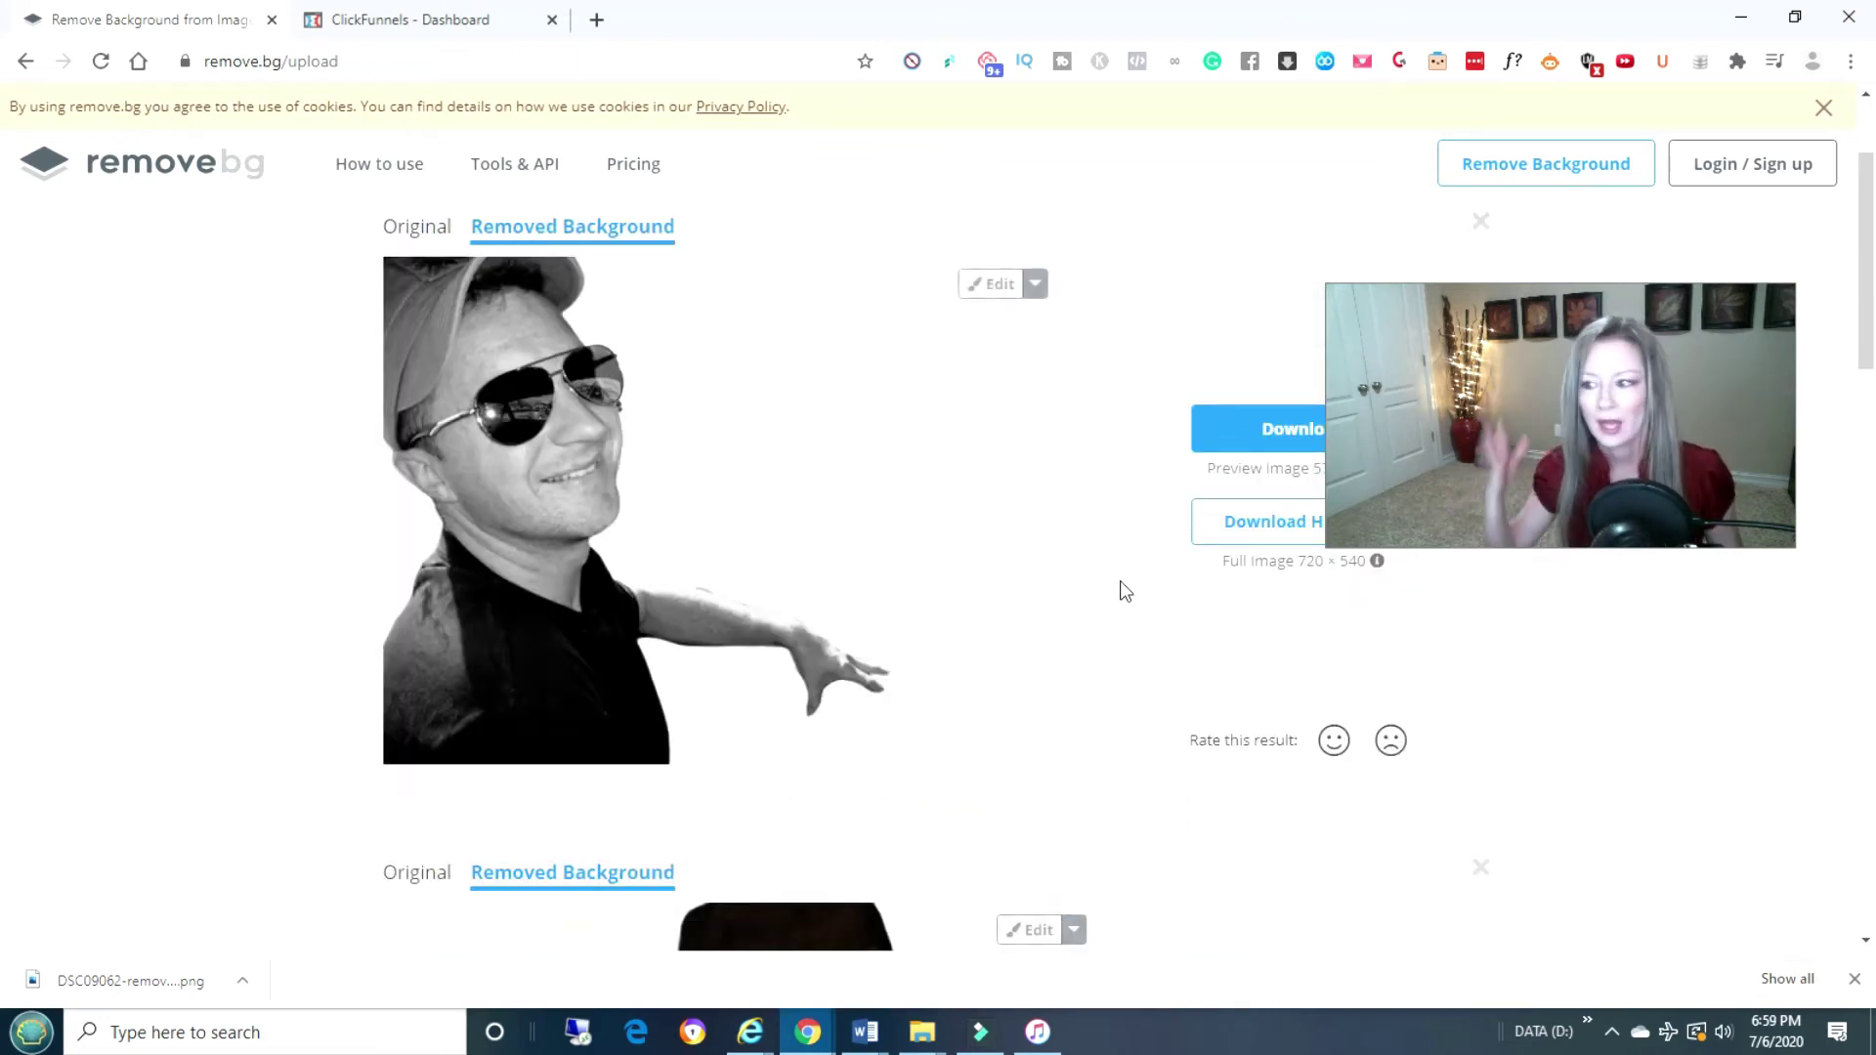
pyautogui.moveTo(1875, 88)
pyautogui.mouseDown()
pyautogui.moveTo(1582, 82)
pyautogui.moveTo(1206, 199)
pyautogui.moveTo(1382, 267)
pyautogui.moveTo(1545, 293)
pyautogui.moveTo(1639, 270)
pyautogui.mouseUp()
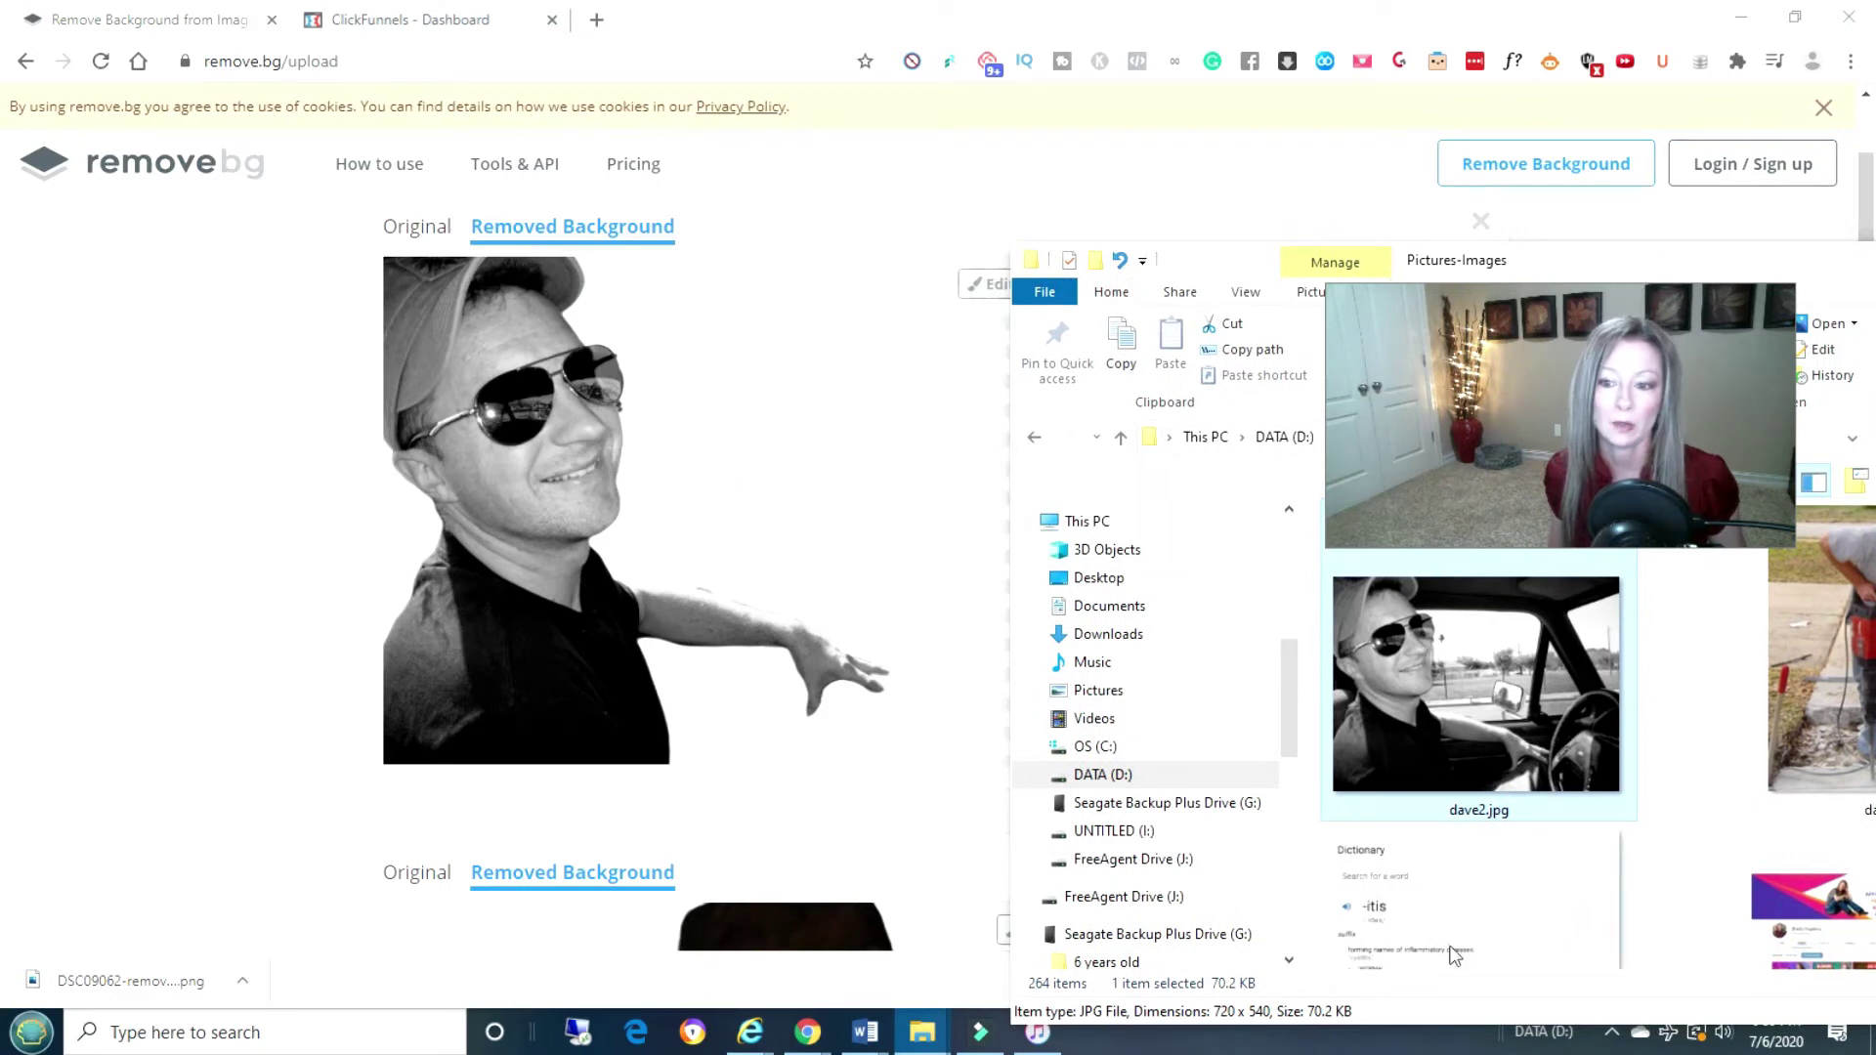
pyautogui.moveTo(1475, 689)
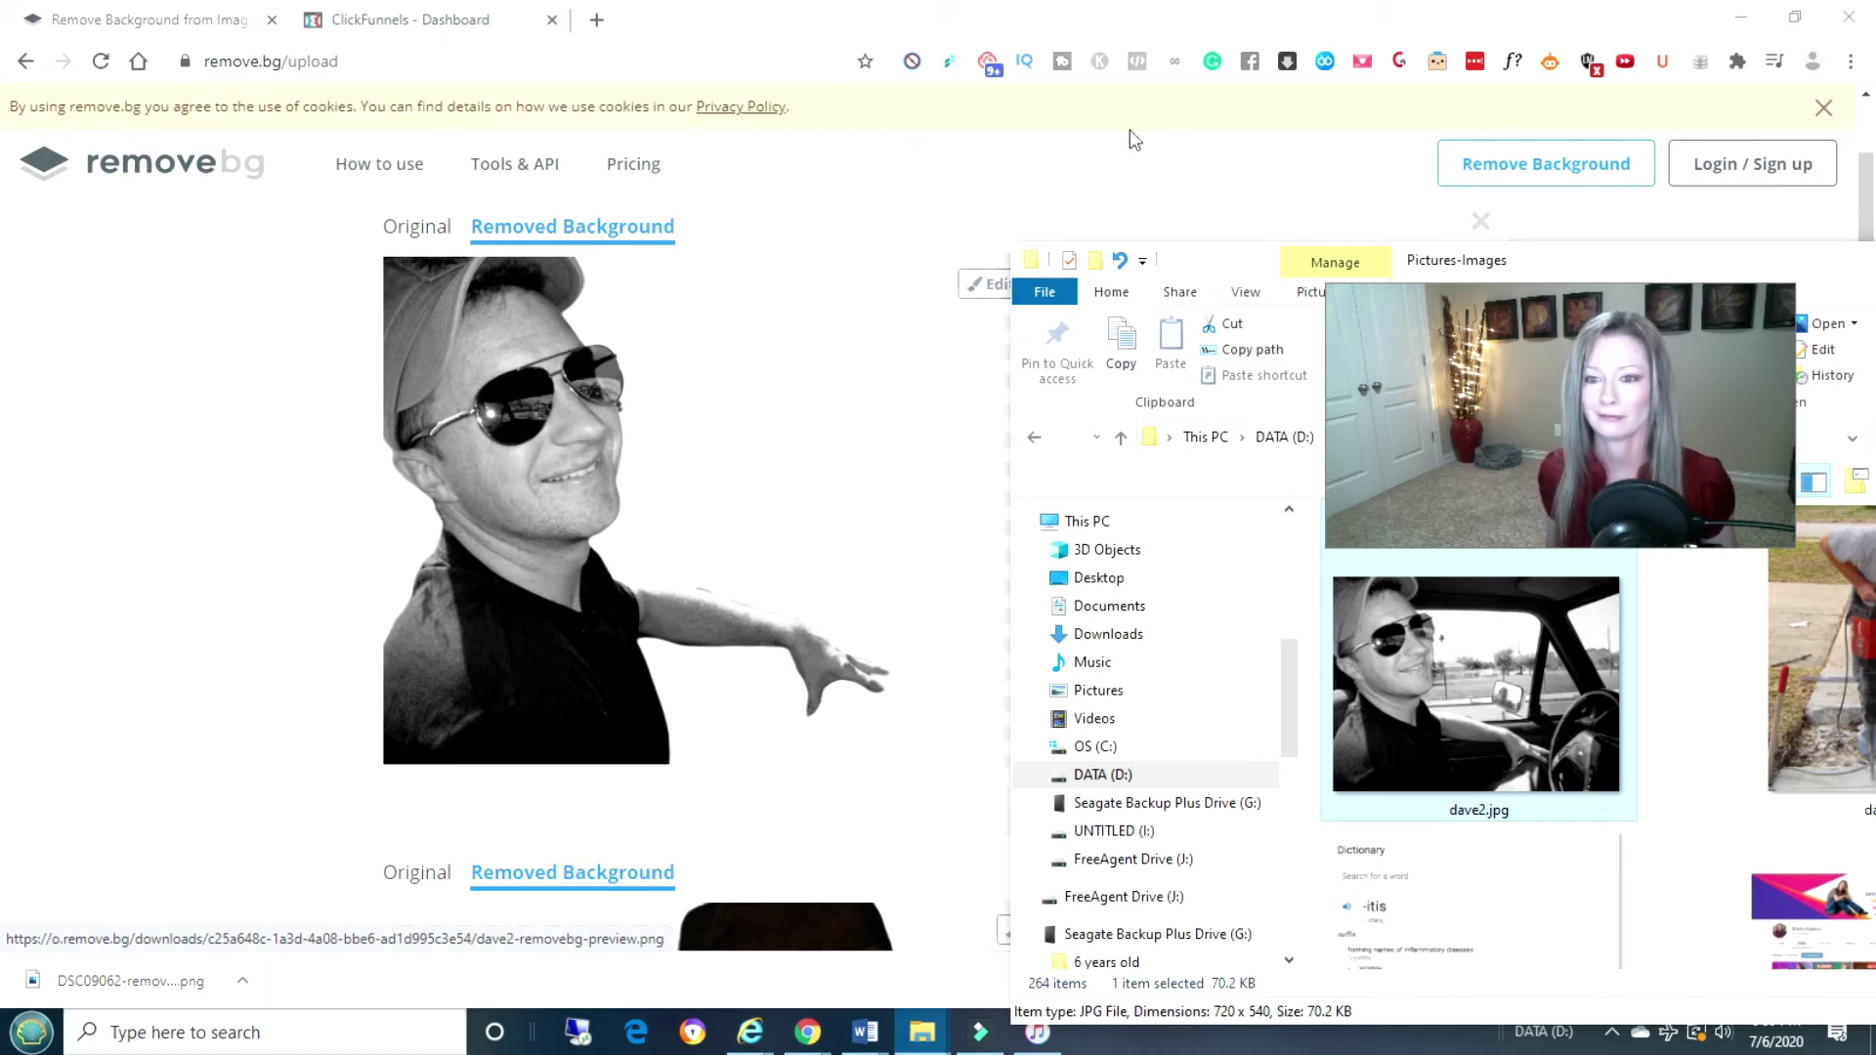
# Show the Pricing page with the free, subscription and pay-as-you-go plans.
pyautogui.click(633, 164)
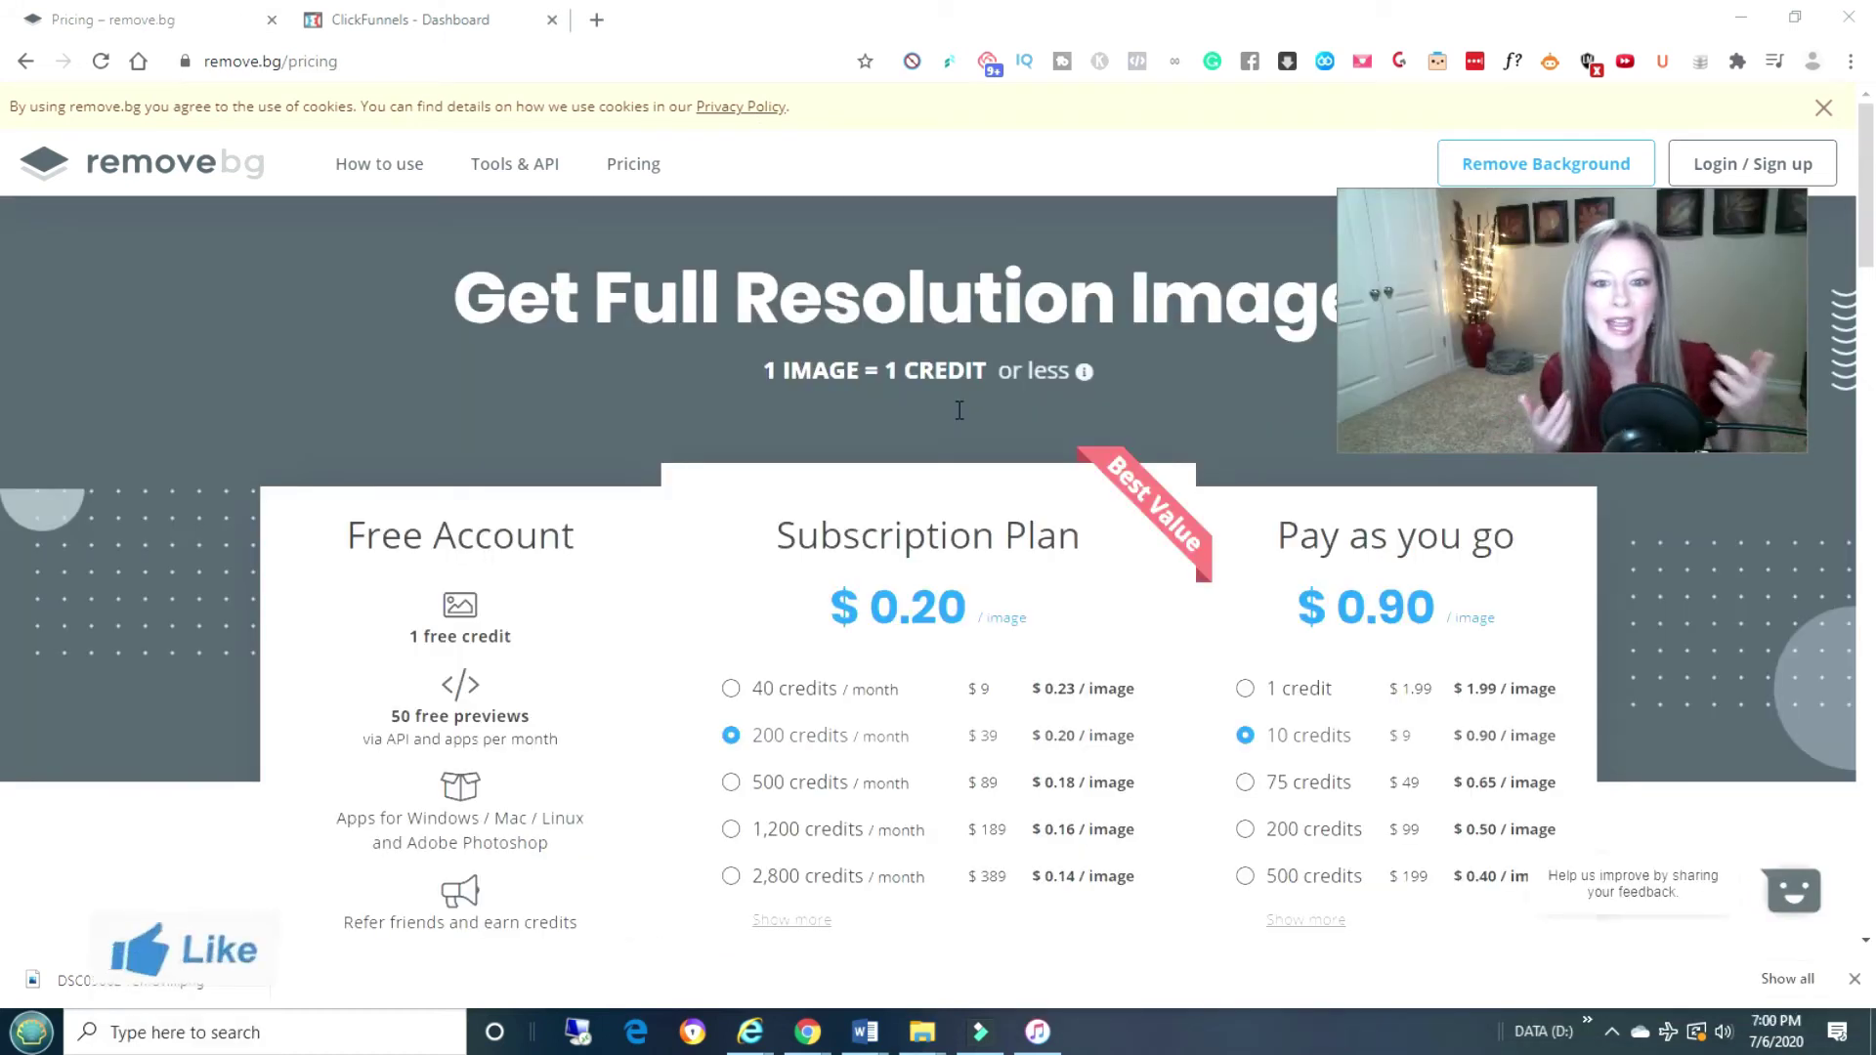